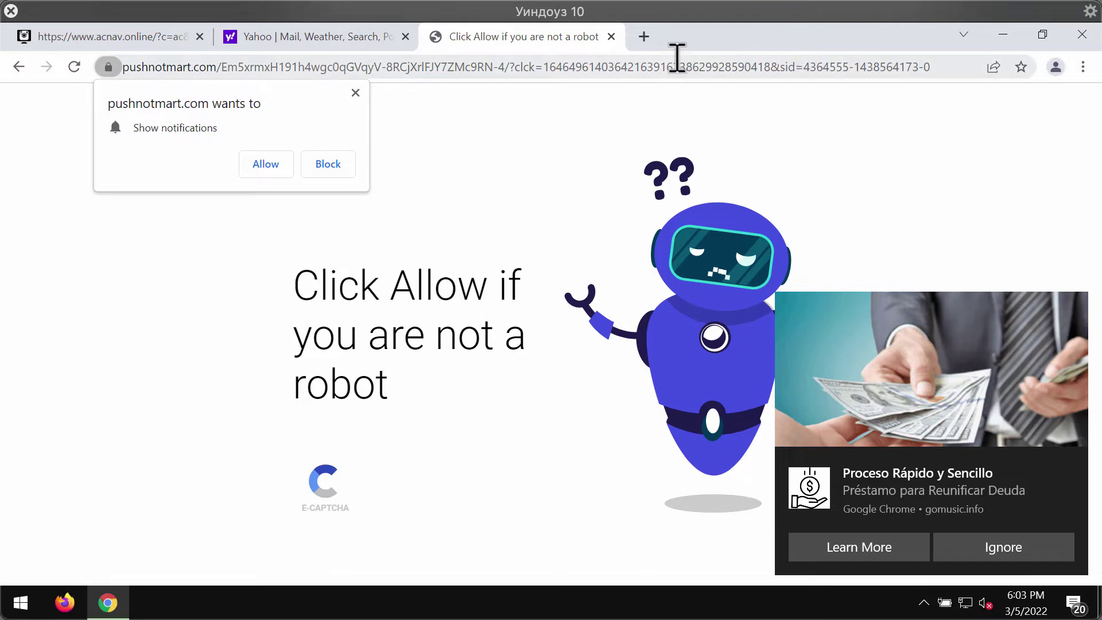
- Allow pushnotmart.com to show notifications
left_click(264, 166)
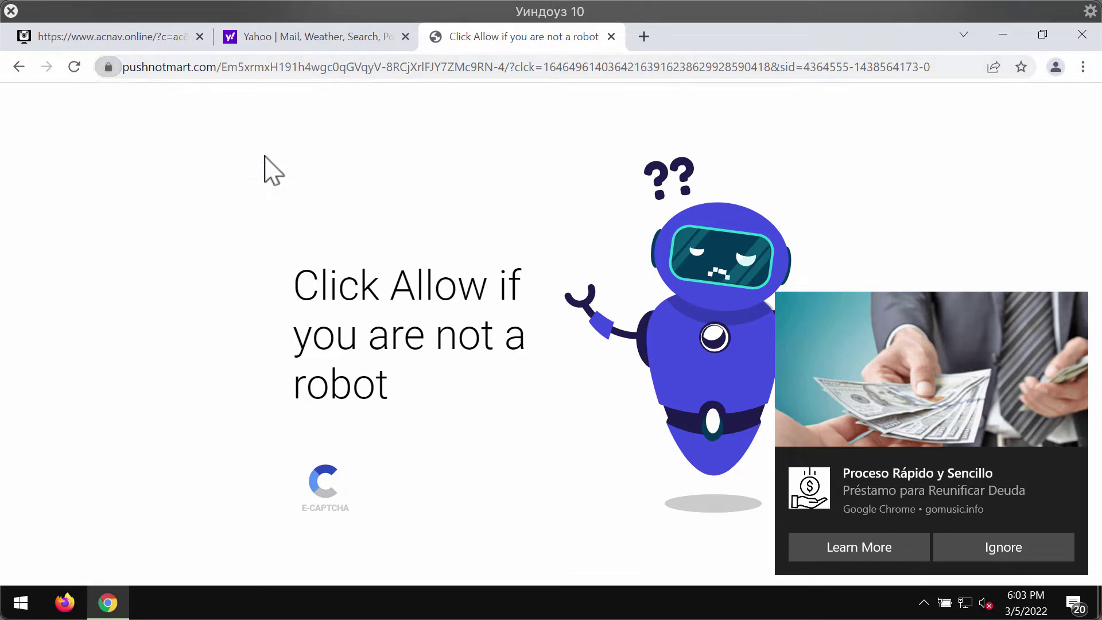
- Close the robot-check and acnav.online tabs, then restore the Chrome window from full screen
left_click(406, 36)
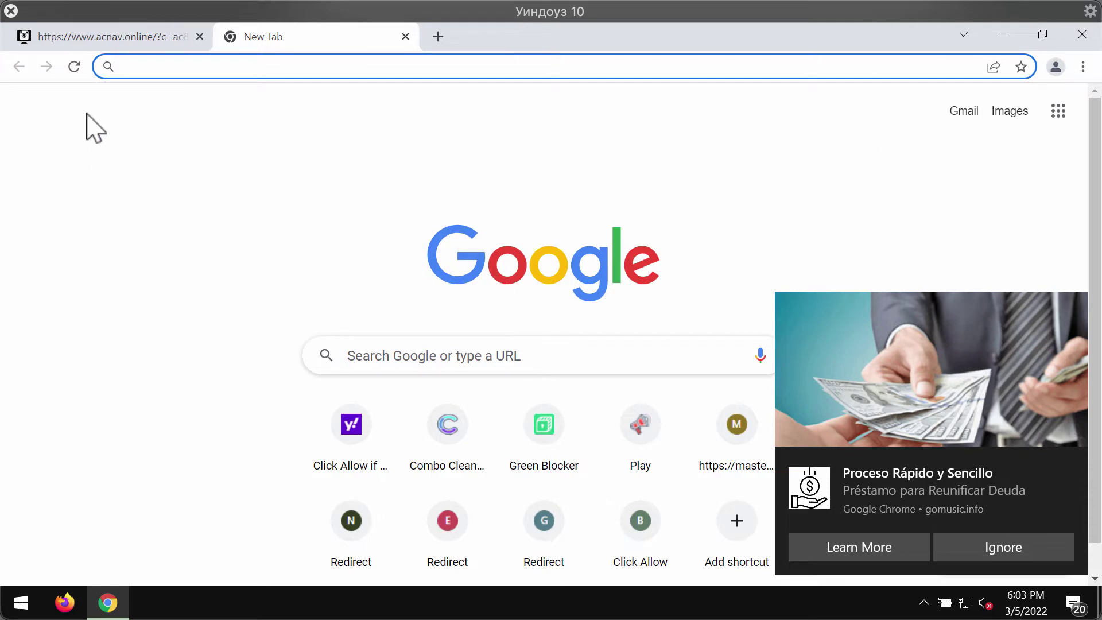
left_click(200, 37)
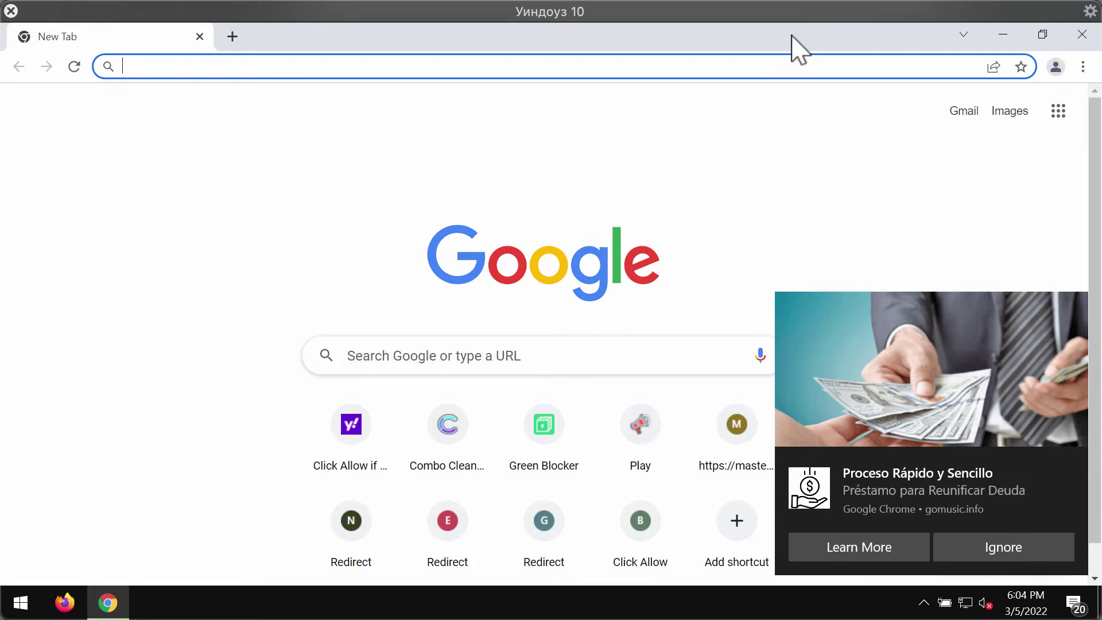
double_click(832, 41)
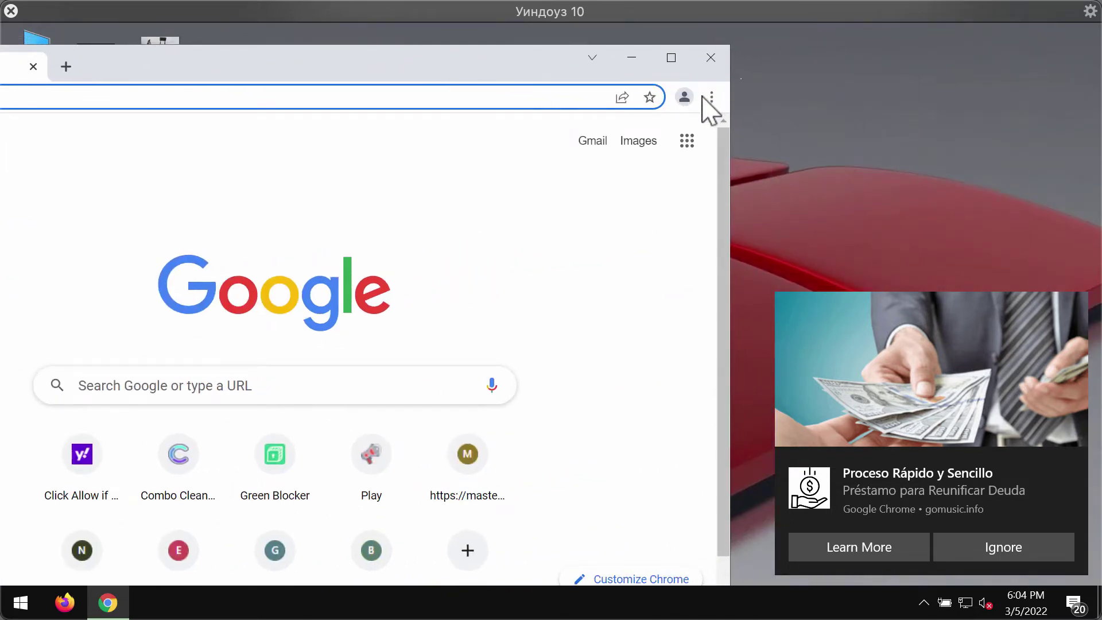
- Go through Chrome Settings > Security and Privacy > Site Settings and scroll toward Notifications
left_click(704, 97)
left_click(564, 390)
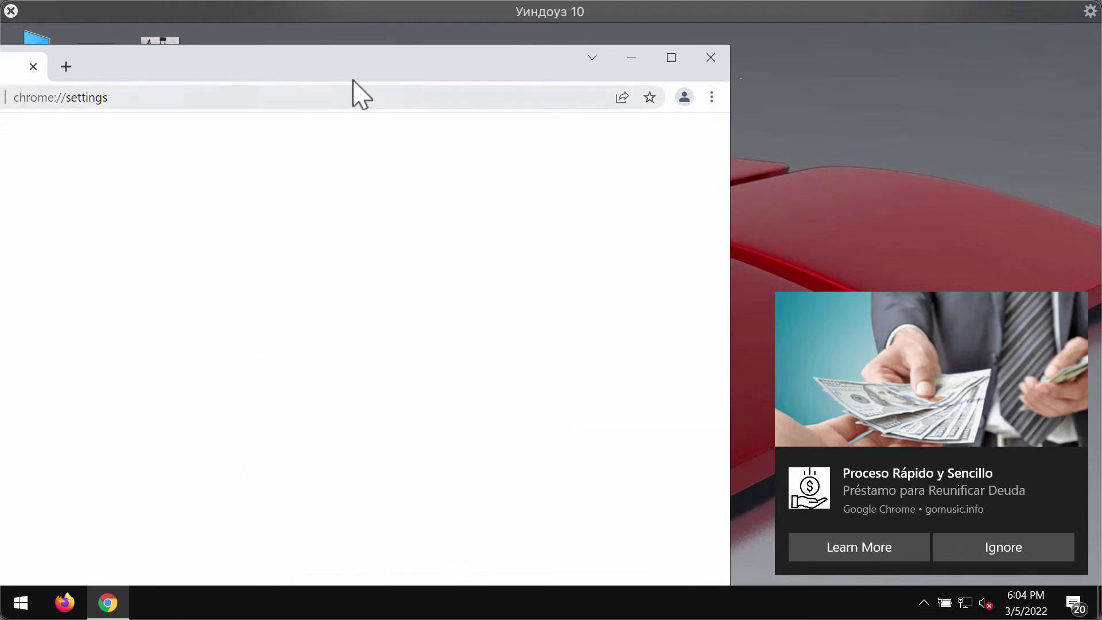
left_click(145, 270)
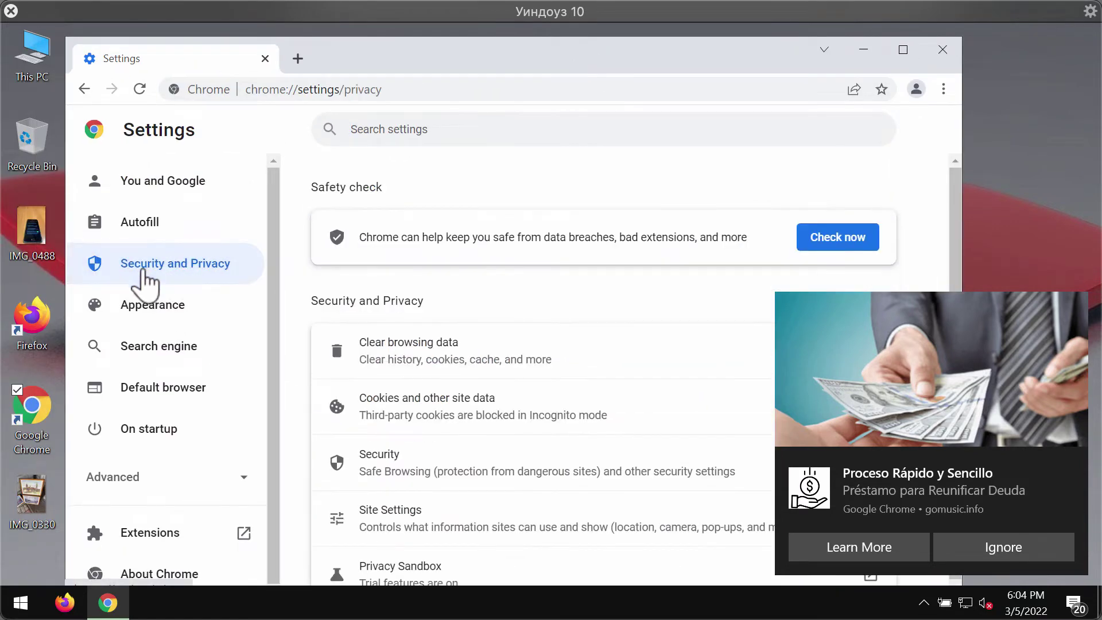
left_click(415, 517)
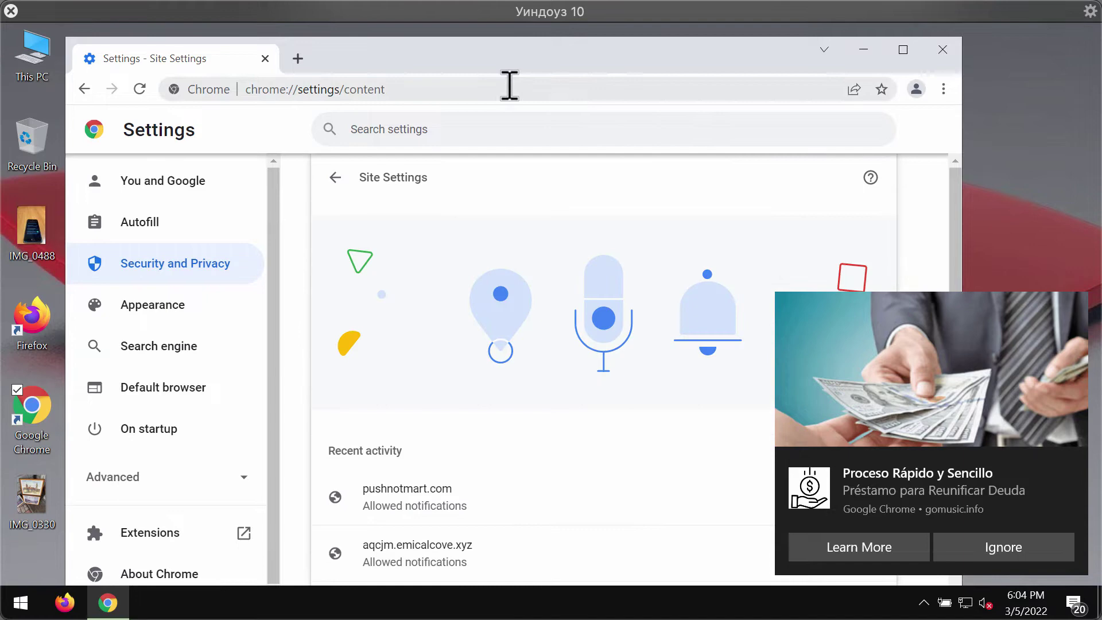
left_click_drag(515, 68, 478, 56)
scroll(499, 288, "down", 4)
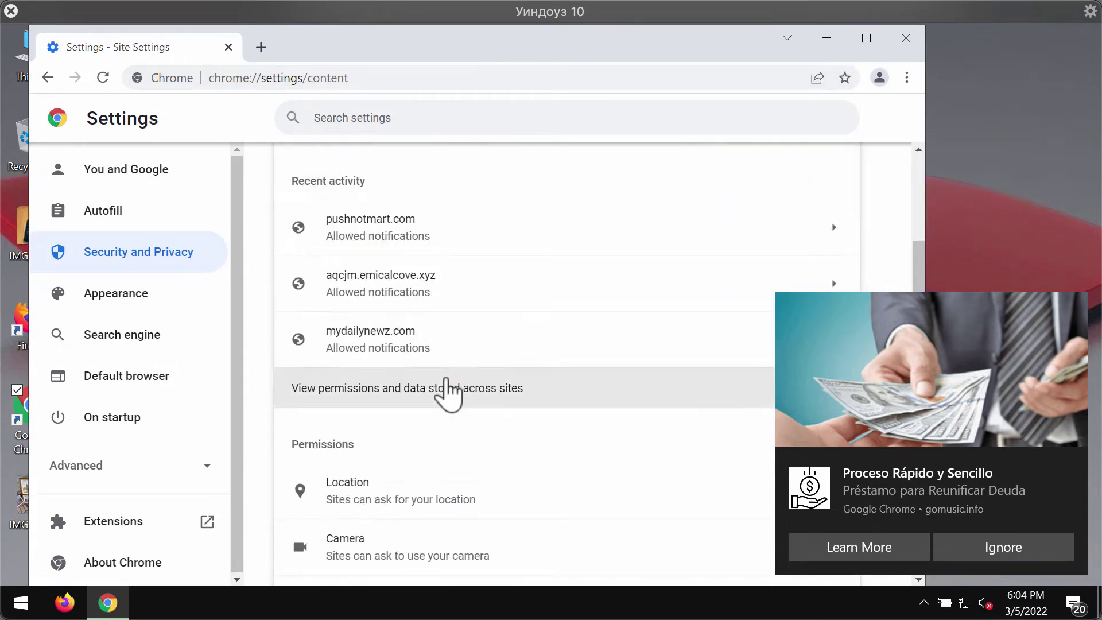
scroll(447, 396, "down", 3)
- Open the Notifications permission page and scroll to the sites allowed to send notifications
left_click(447, 482)
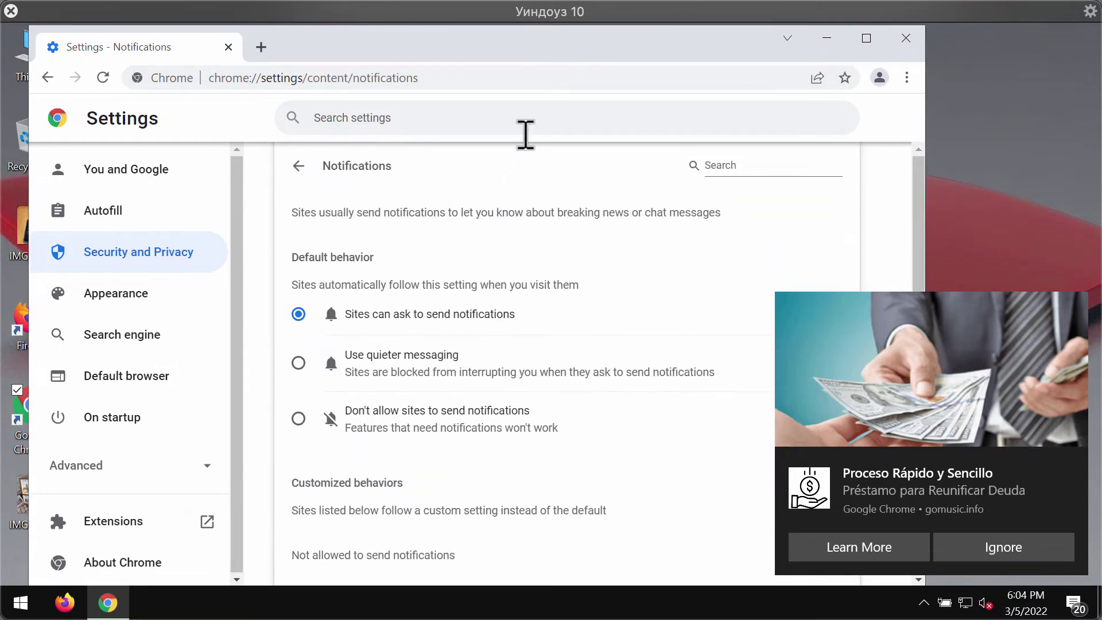
left_click_drag(561, 55, 424, 51)
scroll(546, 364, "down", 6)
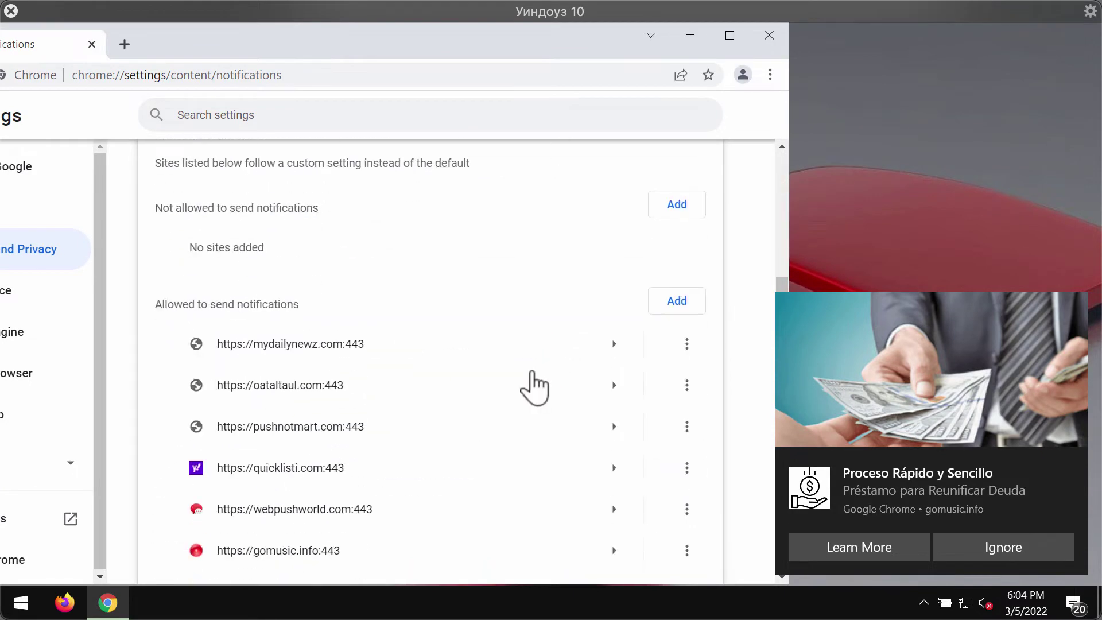
scroll(522, 393, "down", 3)
scroll(339, 344, "up", 3)
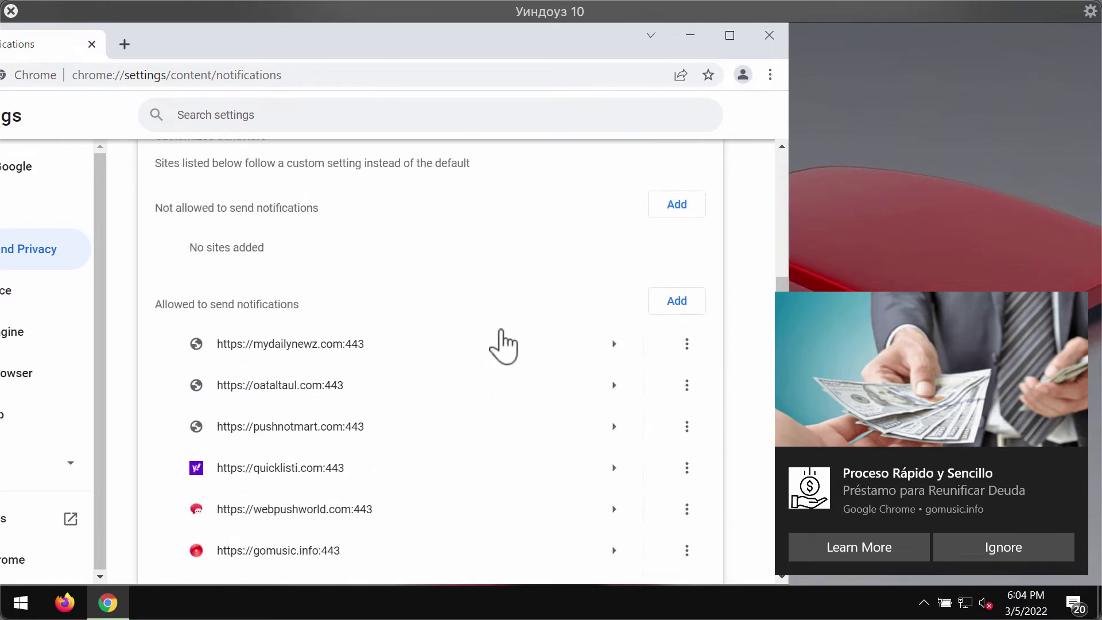
scroll(562, 370, "down", 3)
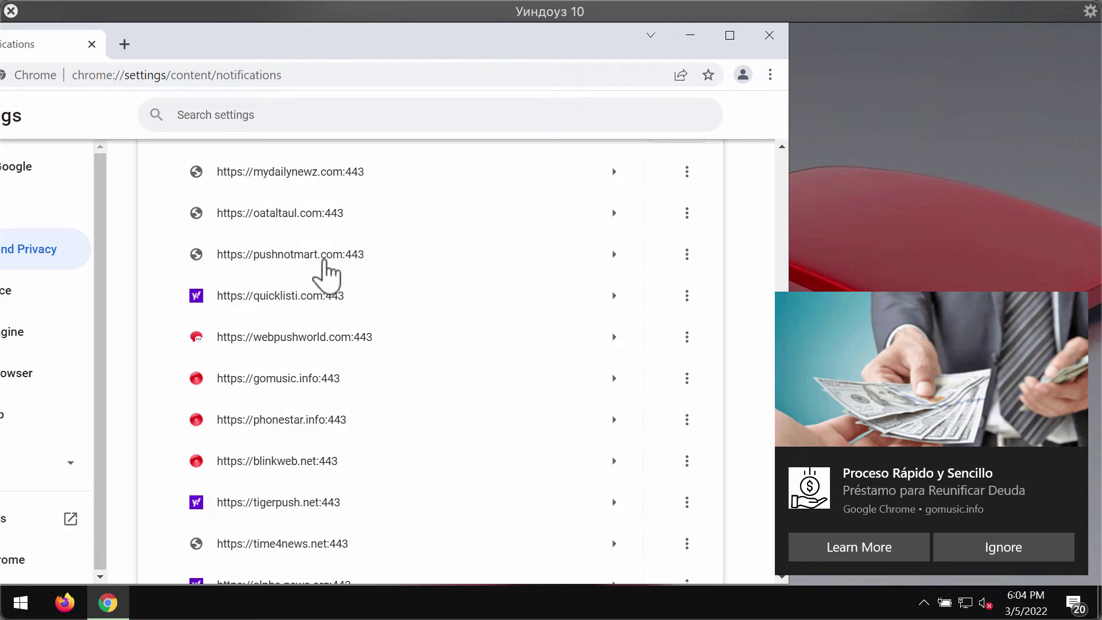
- Remove pushnotmart.com, webpushworld.com and mydailynewz.com from the allowed notifications list
left_click(686, 254)
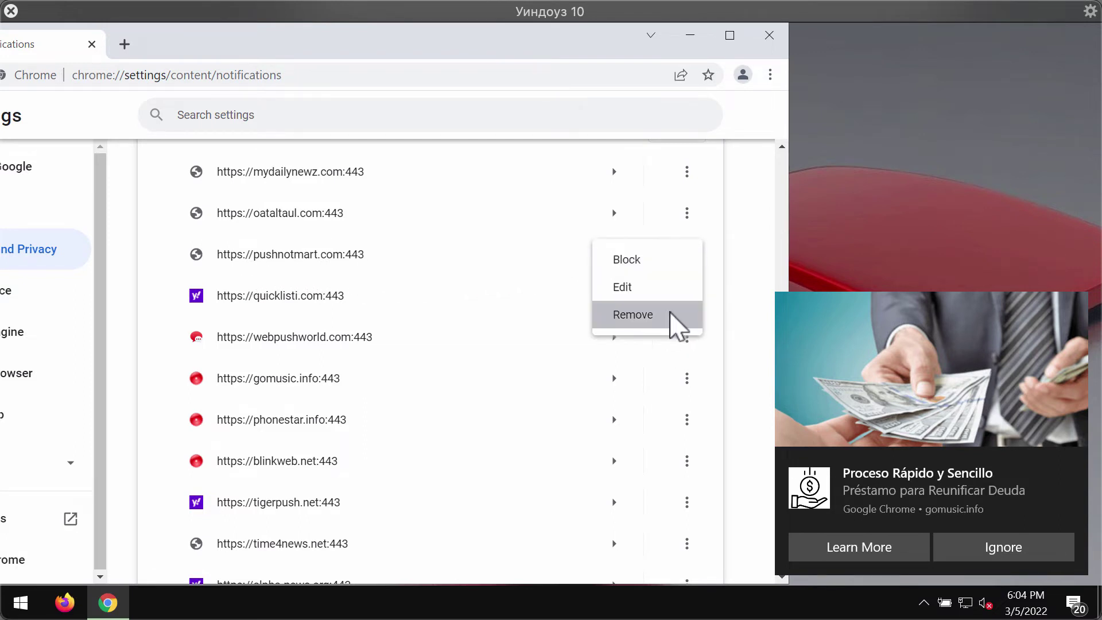
left_click(680, 315)
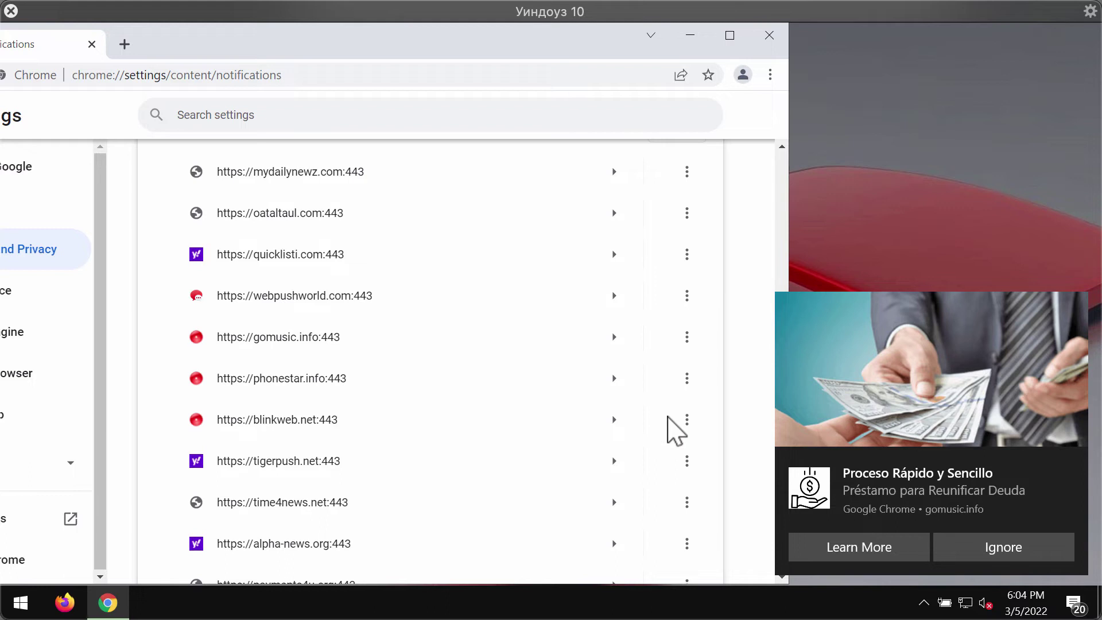
left_click(687, 295)
left_click(666, 355)
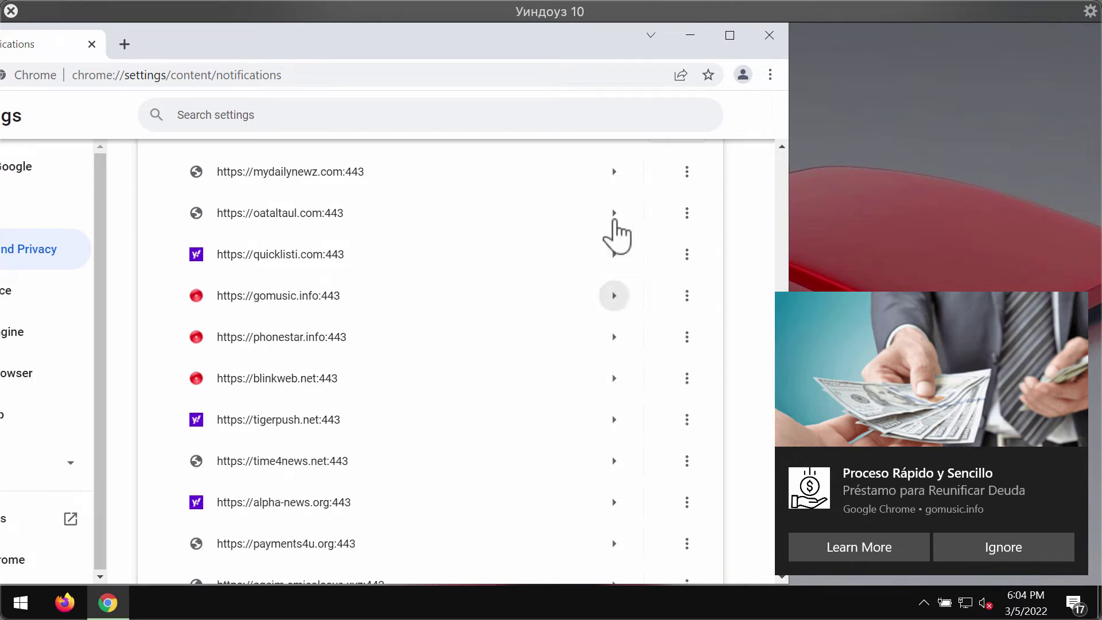
left_click(687, 172)
left_click(664, 235)
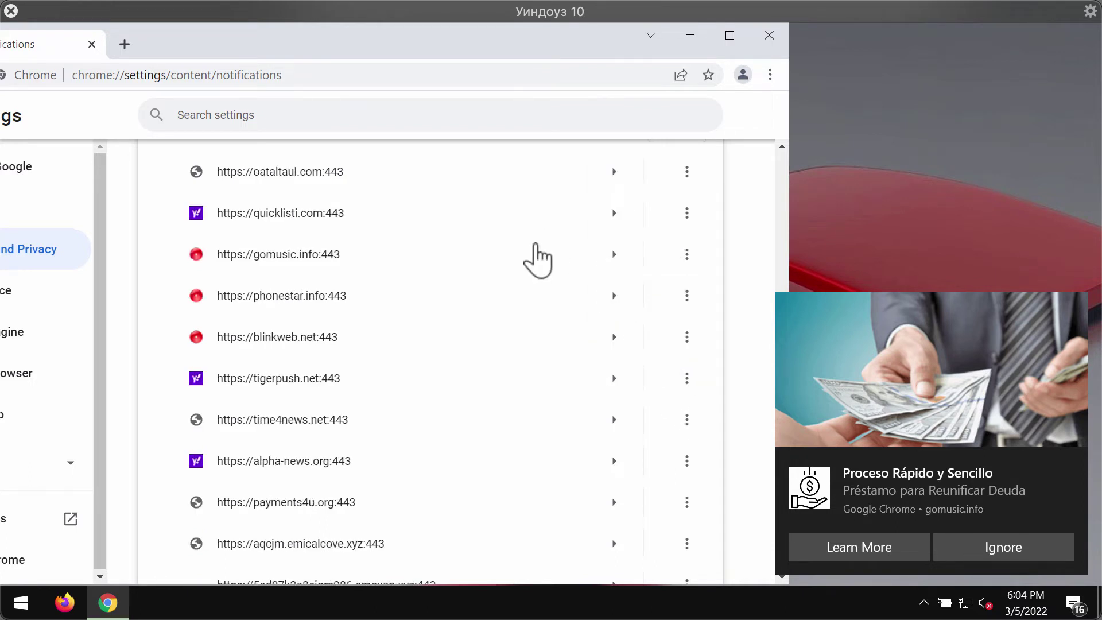
scroll(629, 520, "down", 1)
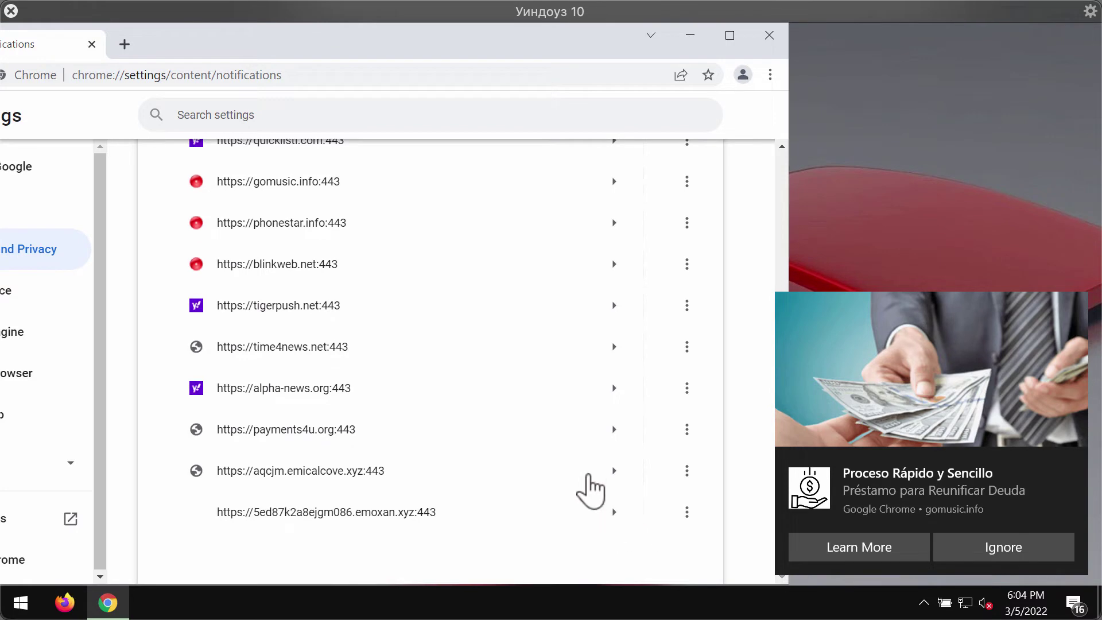
left_click_drag(379, 36, 386, 53)
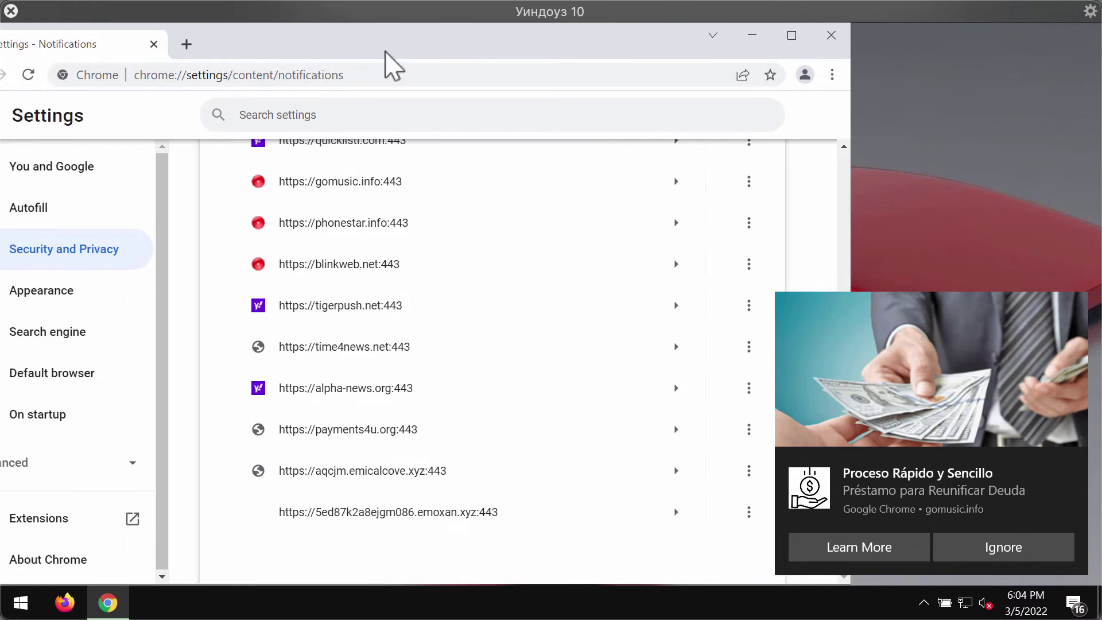
- Load combocleaner.com in the address bar
left_click(381, 67)
type("combocleaner.com")
key("Return")
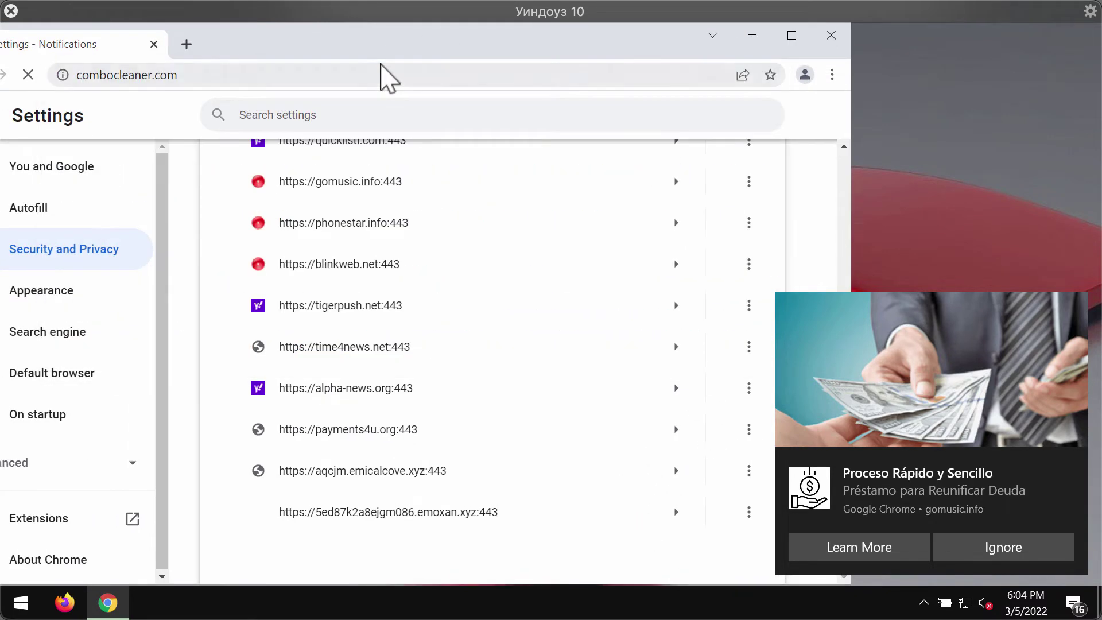
- Maximize Chrome, check the full combocleaner.com address, then minimize the browser
left_click_drag(423, 56, 508, 51)
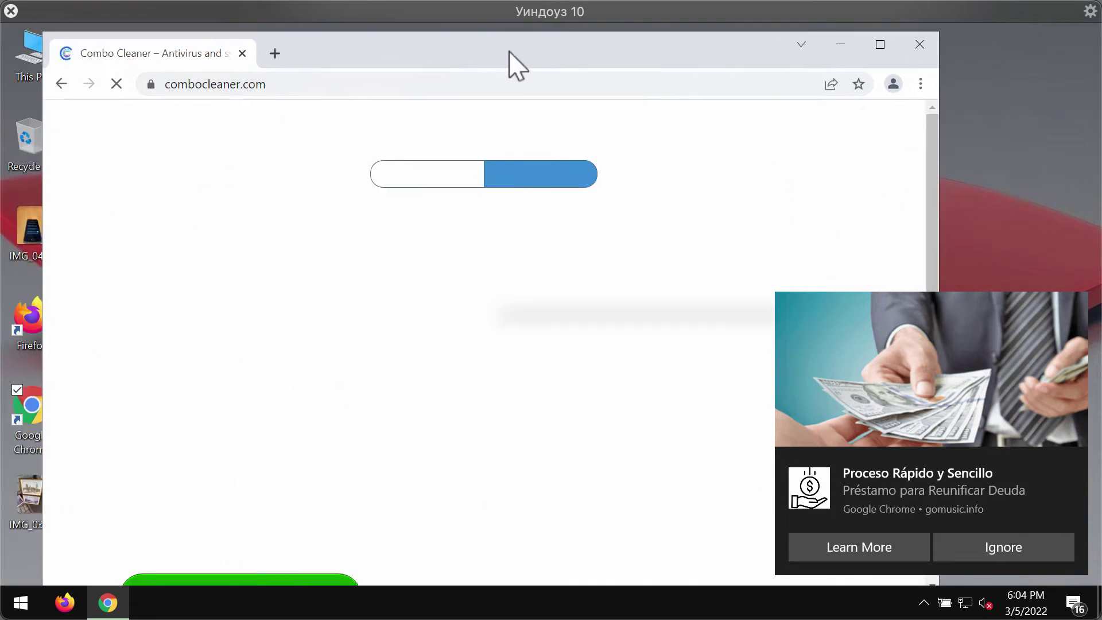
left_click(880, 44)
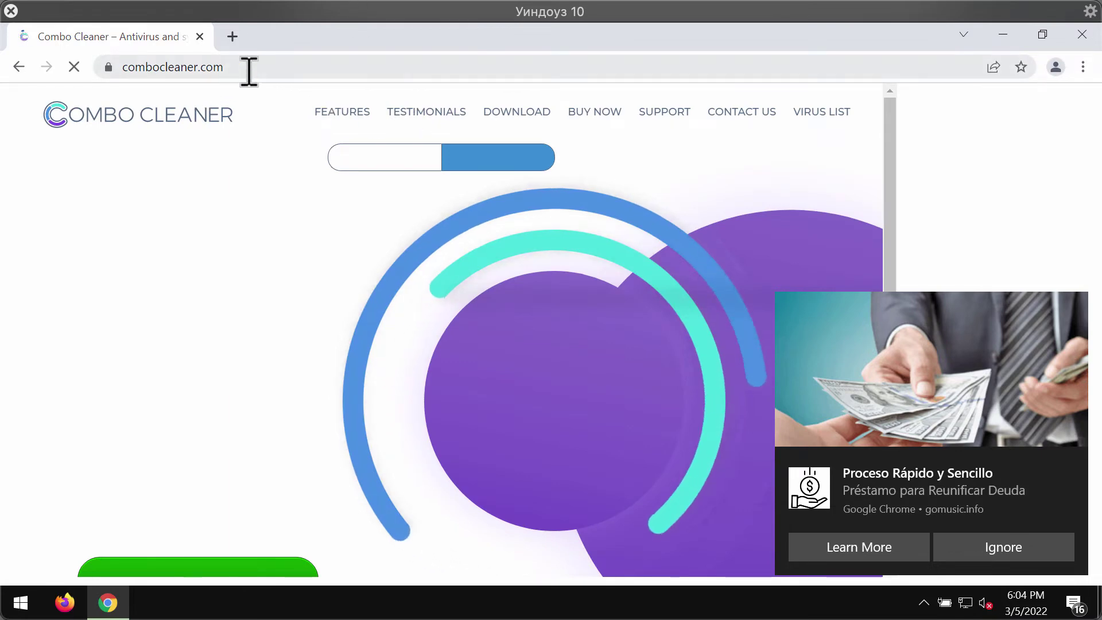
left_click(180, 69)
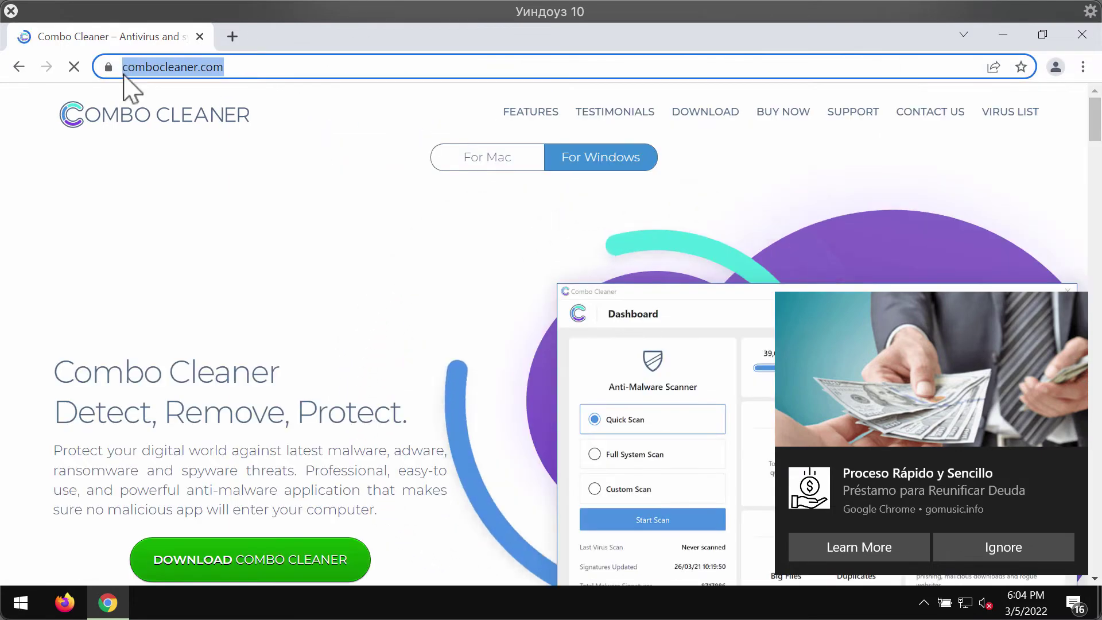
left_click(262, 67)
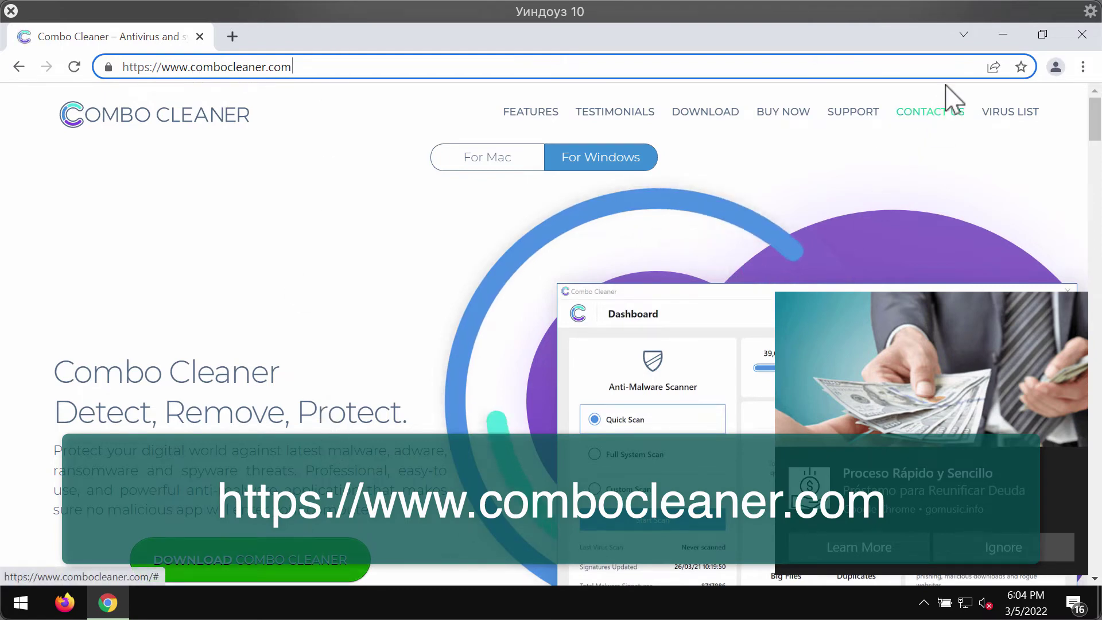
left_click(1002, 35)
- Launch Combo Cleaner from its desktop icon and shift its window slightly left
double_click(158, 411)
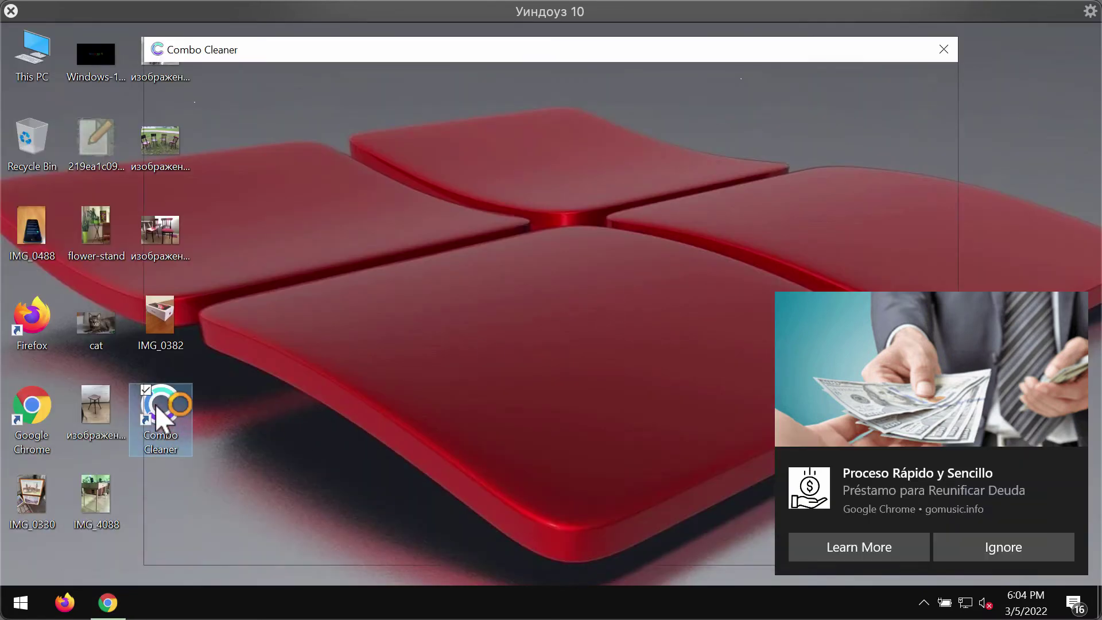
left_click_drag(774, 47, 728, 49)
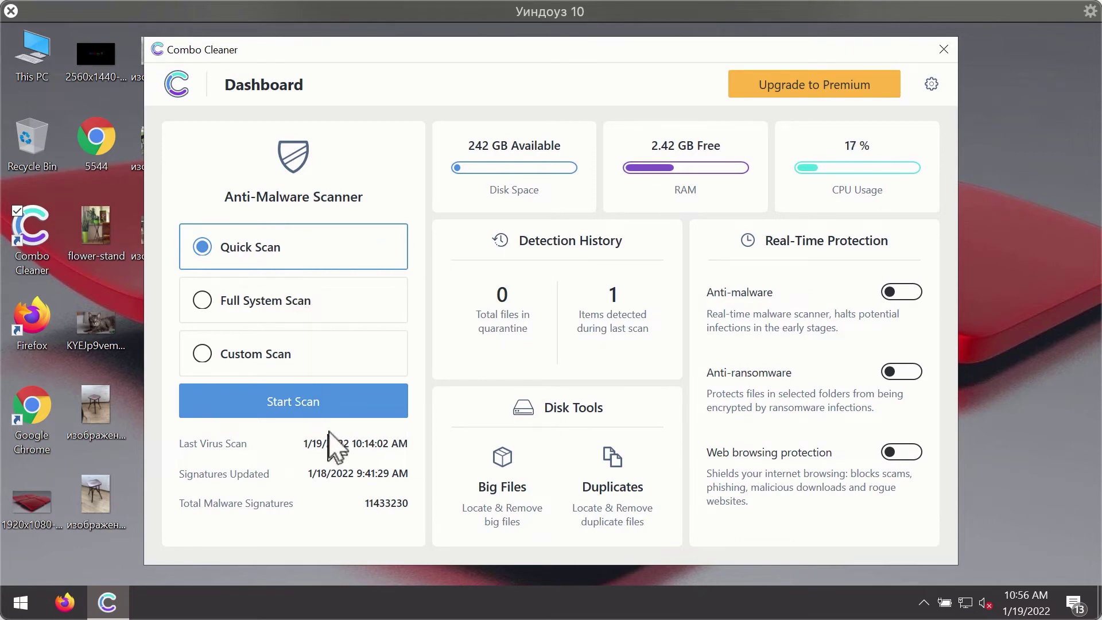
- Start a Quick Scan from the Combo Cleaner dashboard
left_click(335, 422)
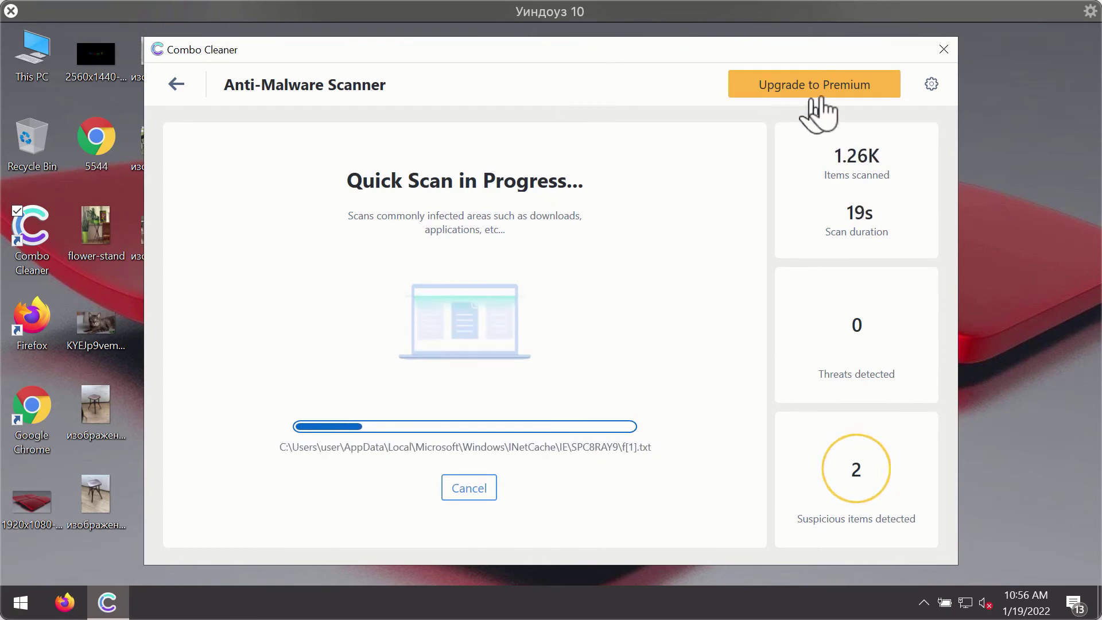
- Open Combo Cleaner's settings and view the Anti-Ransomware section
left_click(931, 85)
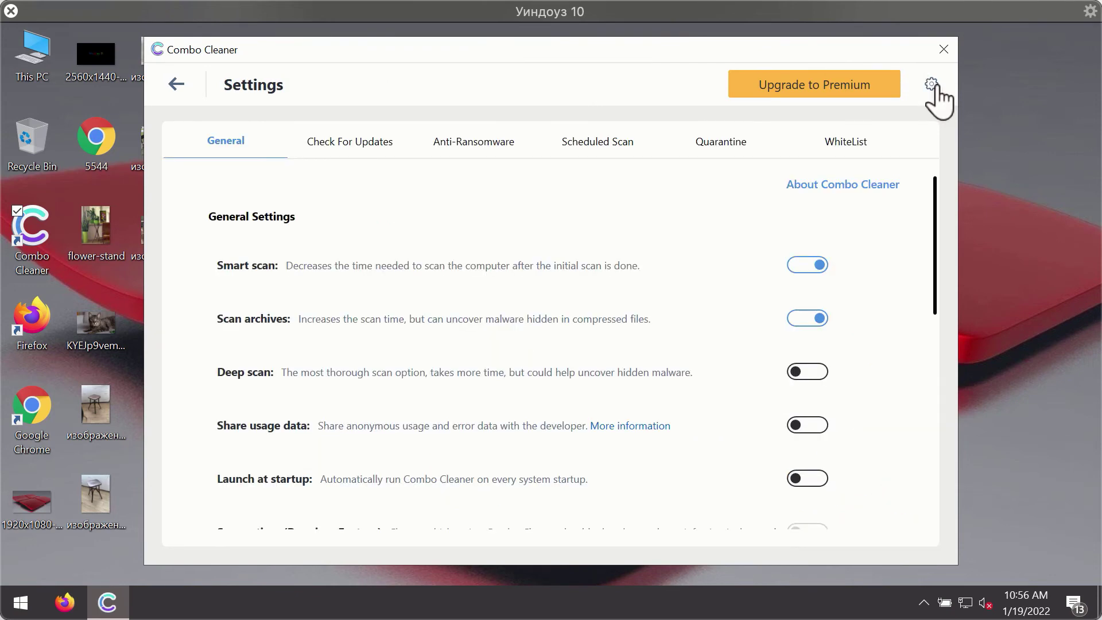
left_click(476, 150)
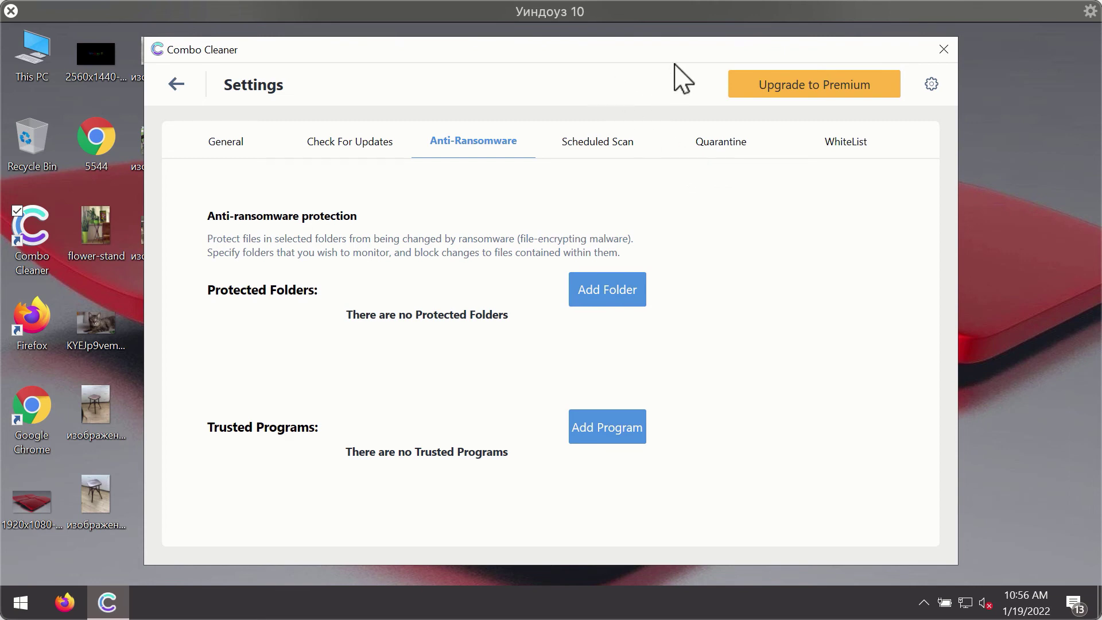
- Return to the dashboard, open the running Quick Scan, and confirm cancelling it
left_click(175, 86)
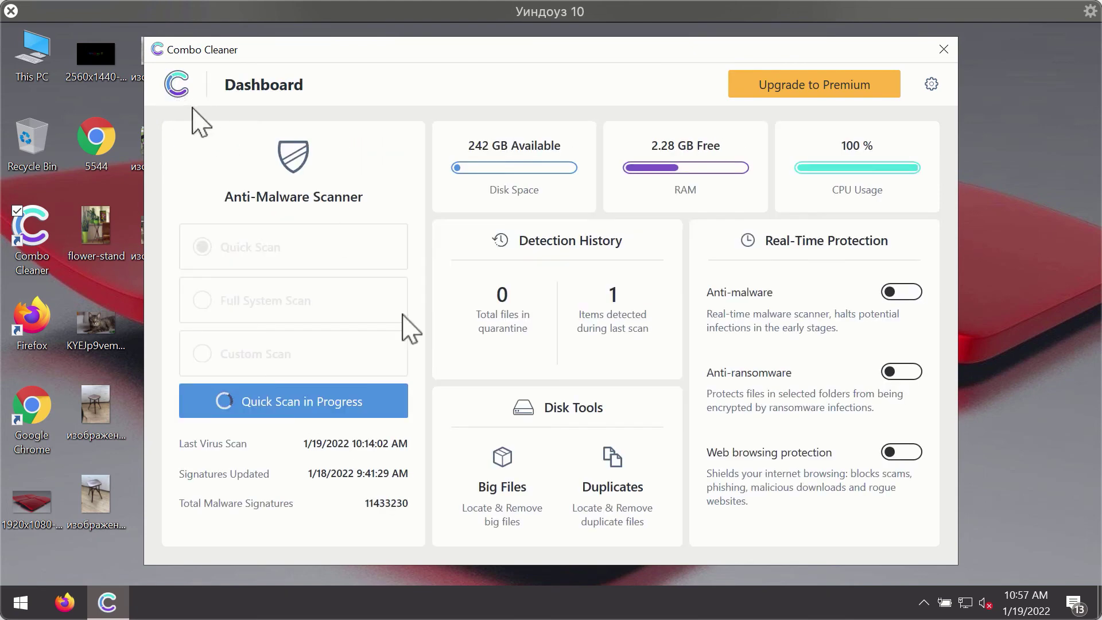
left_click(326, 409)
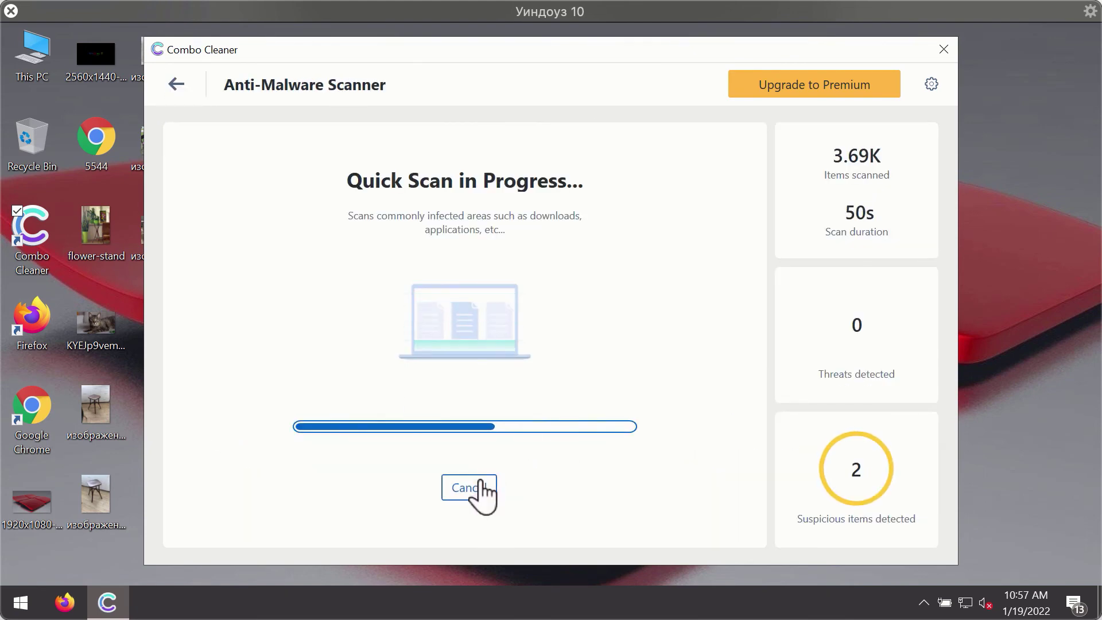
left_click(481, 487)
left_click(525, 398)
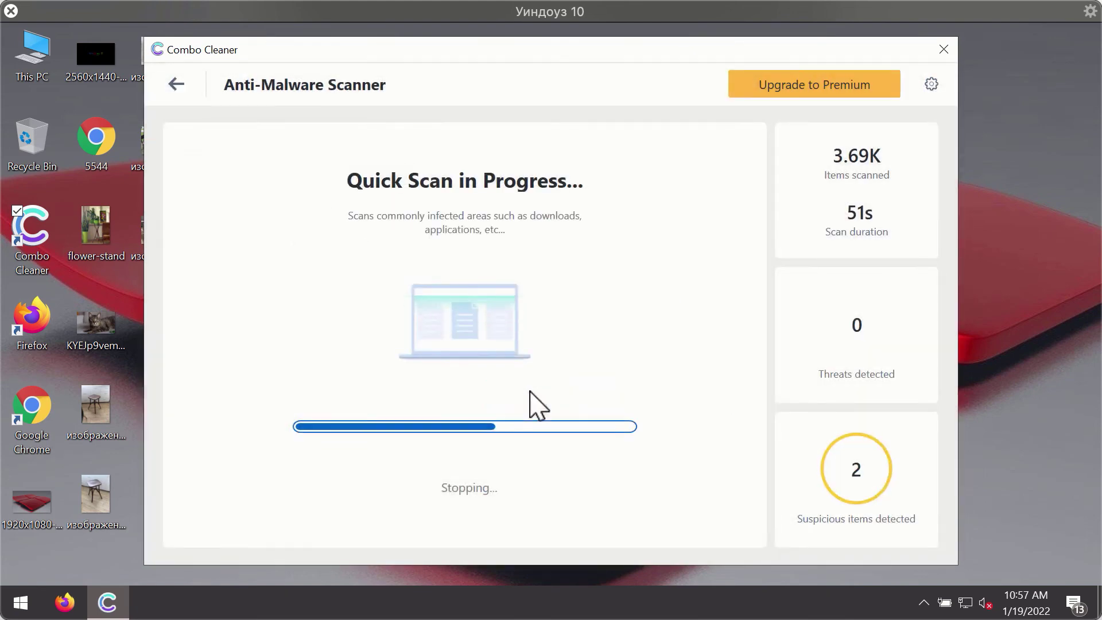